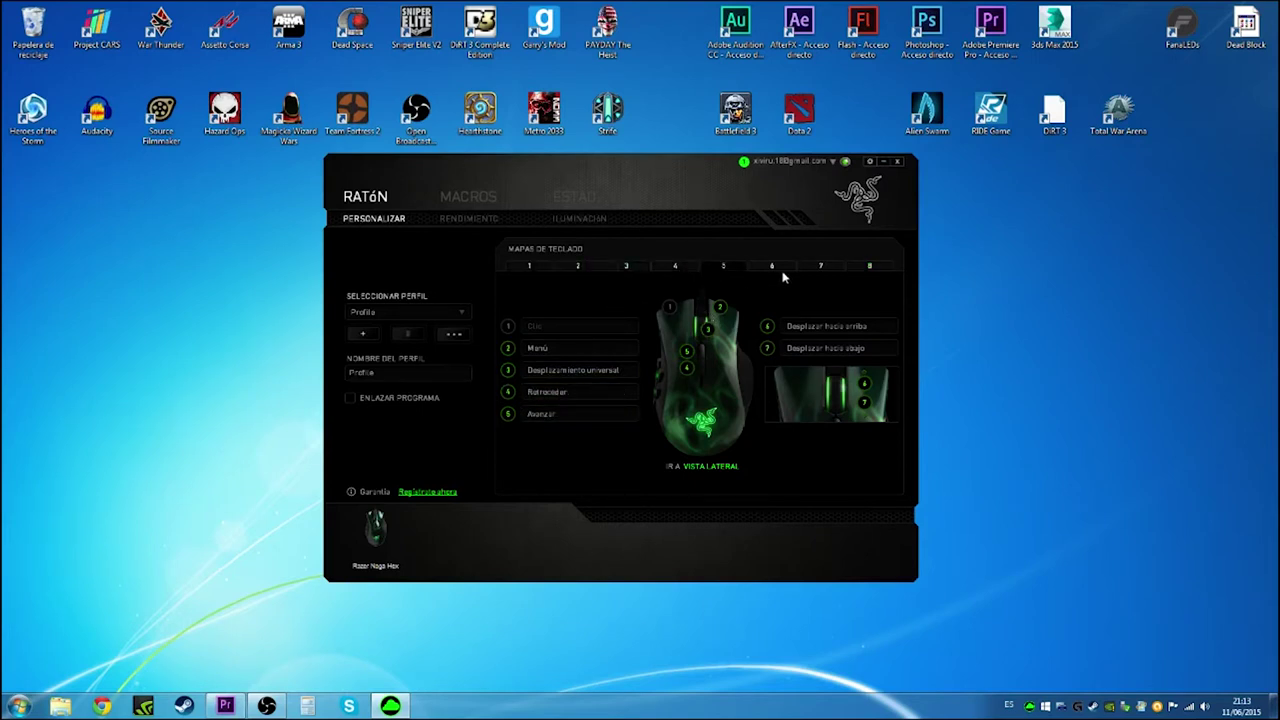
Step: Show keymap 1 in the mouse's side view and check the 123 and NUM modes for the thumb buttons
click(539, 262)
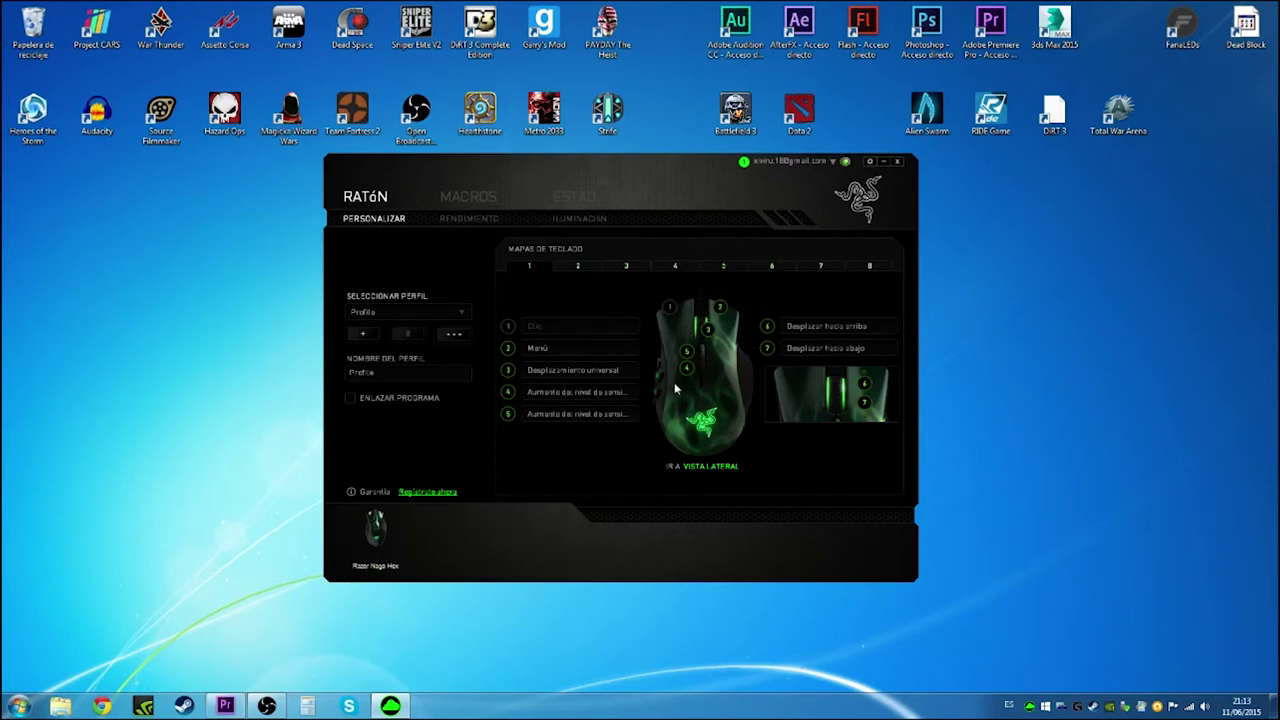
click(684, 465)
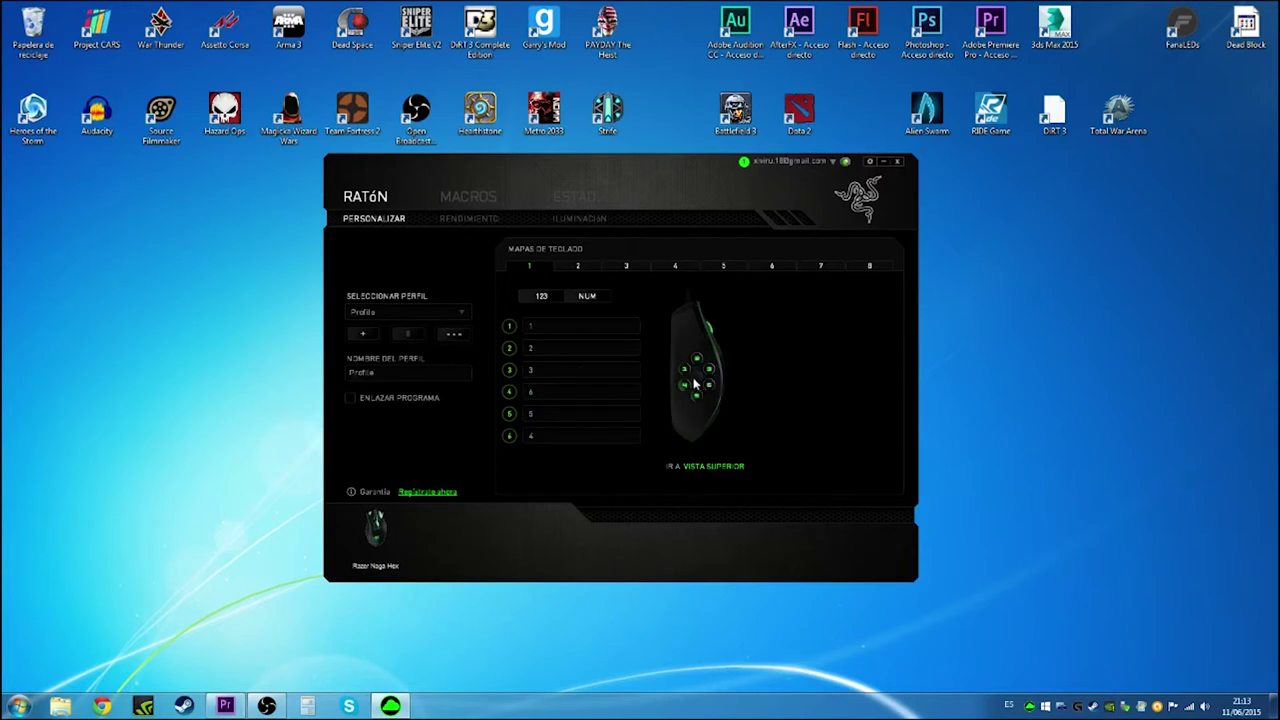
click(588, 297)
click(540, 296)
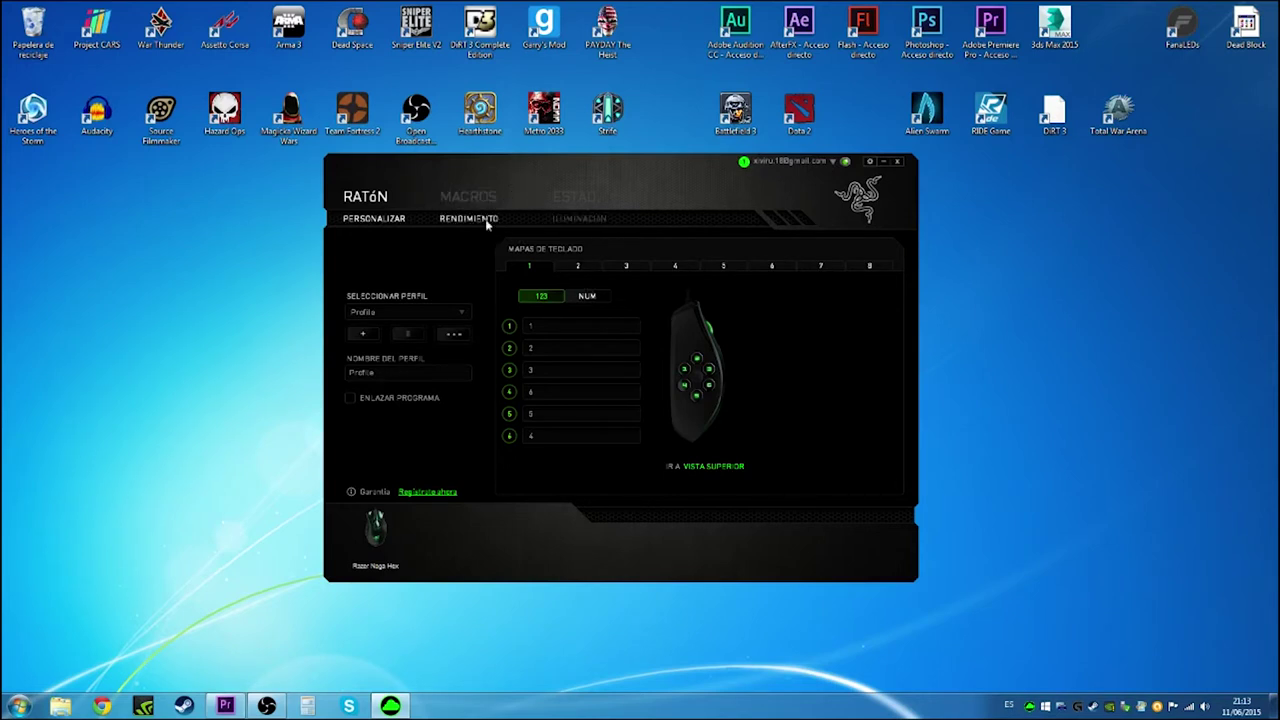
Step: Review the mouse's Rendimiento settings and the button customization, and bring up the macro editor
click(478, 221)
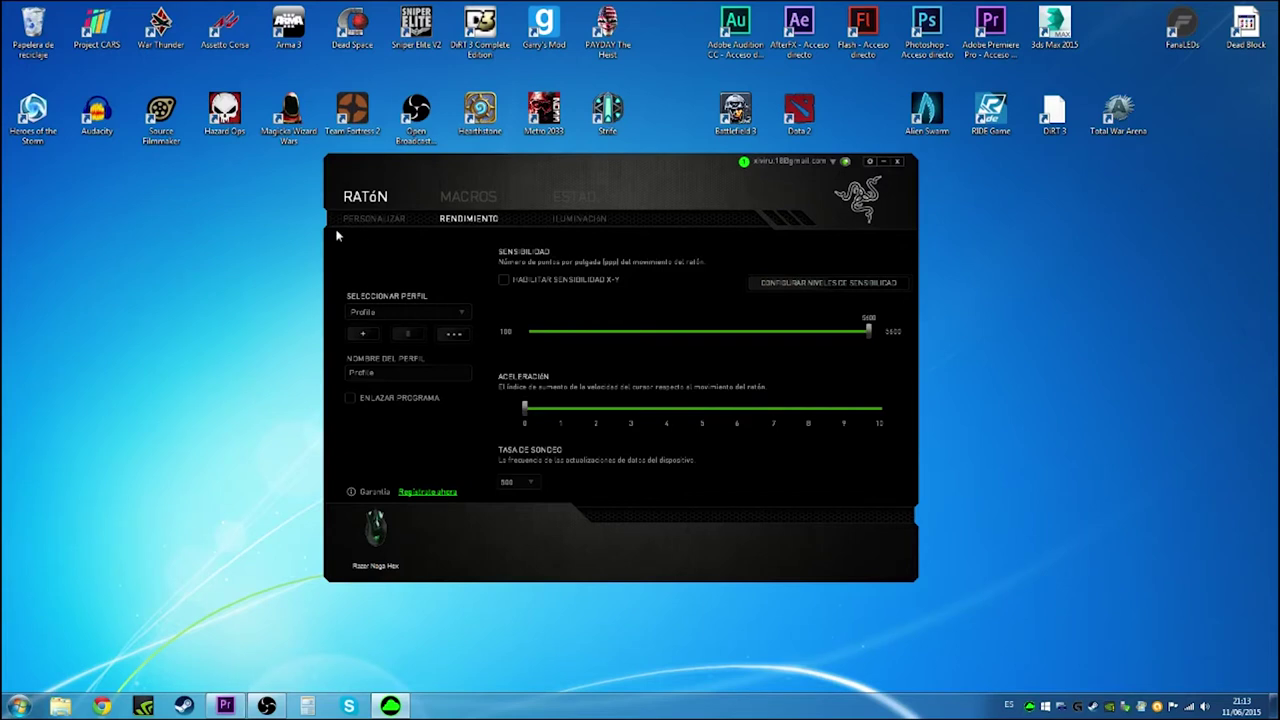
click(381, 229)
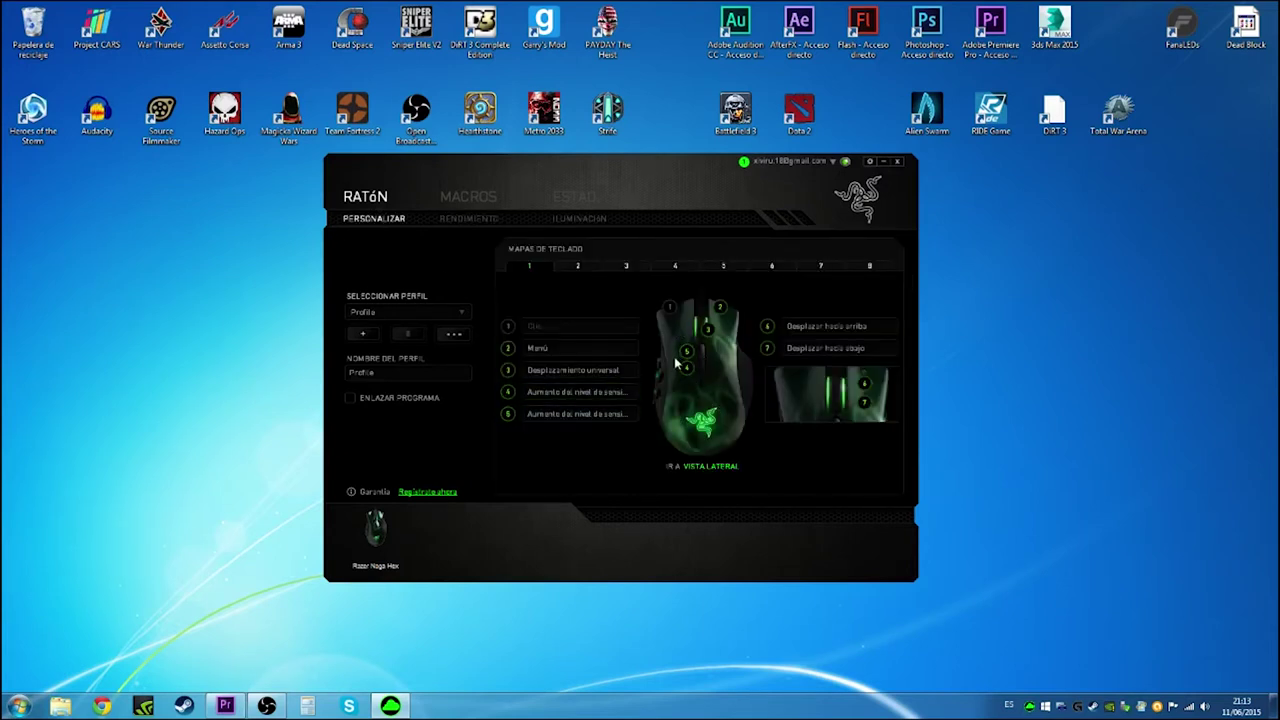
click(484, 197)
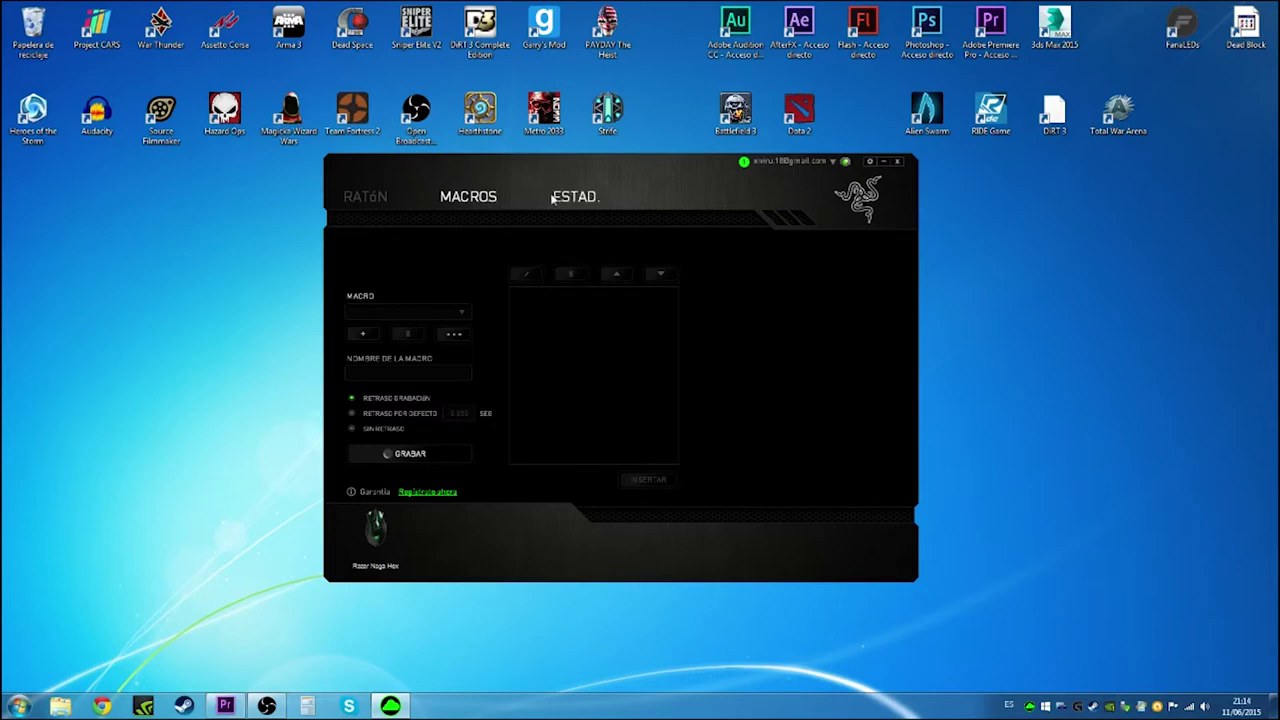
Step: Open the game statistics and compare the Naga Hex figures for Dota 2, Assetto Corsa, Alien Swarm and Battlefield 3
click(586, 199)
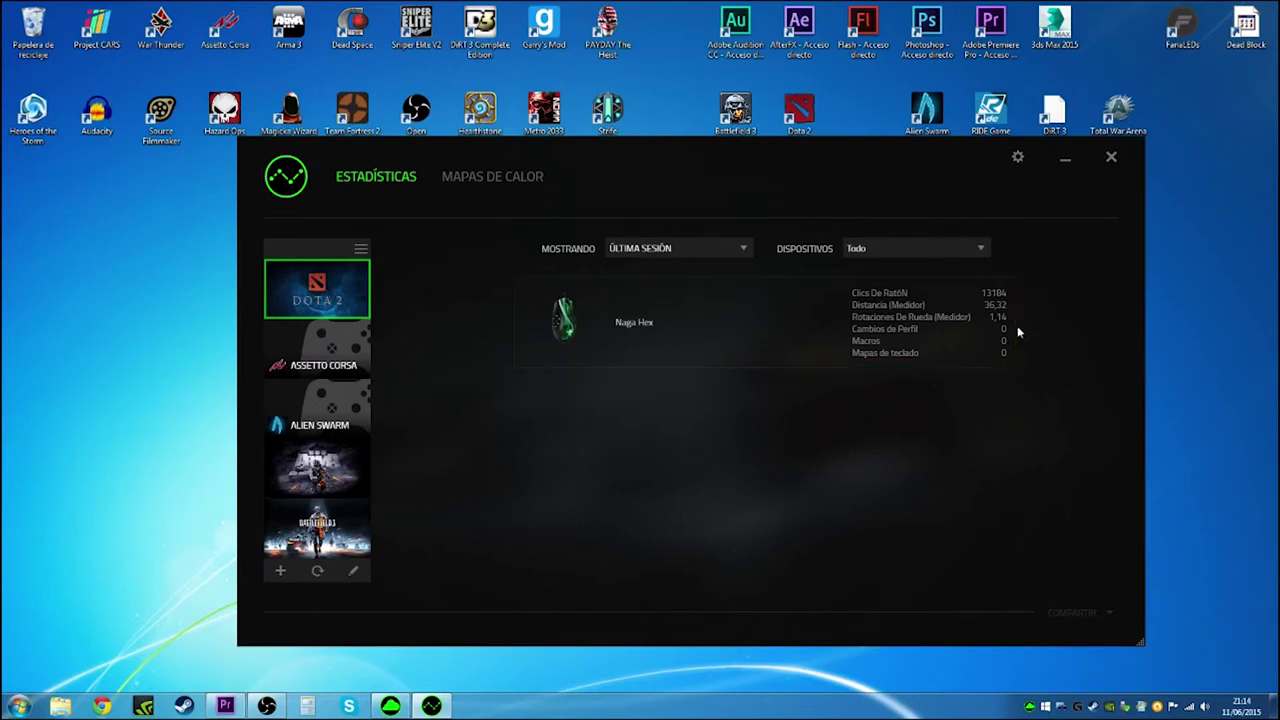
click(907, 308)
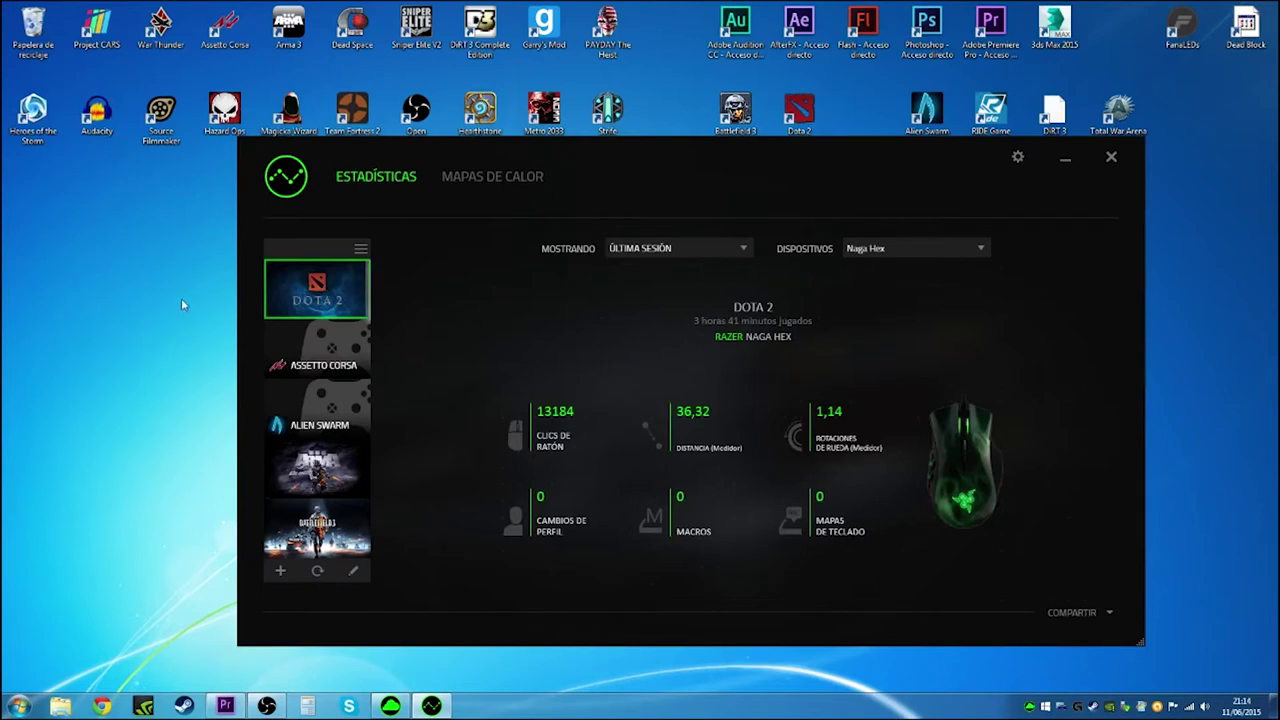
click(302, 340)
click(317, 392)
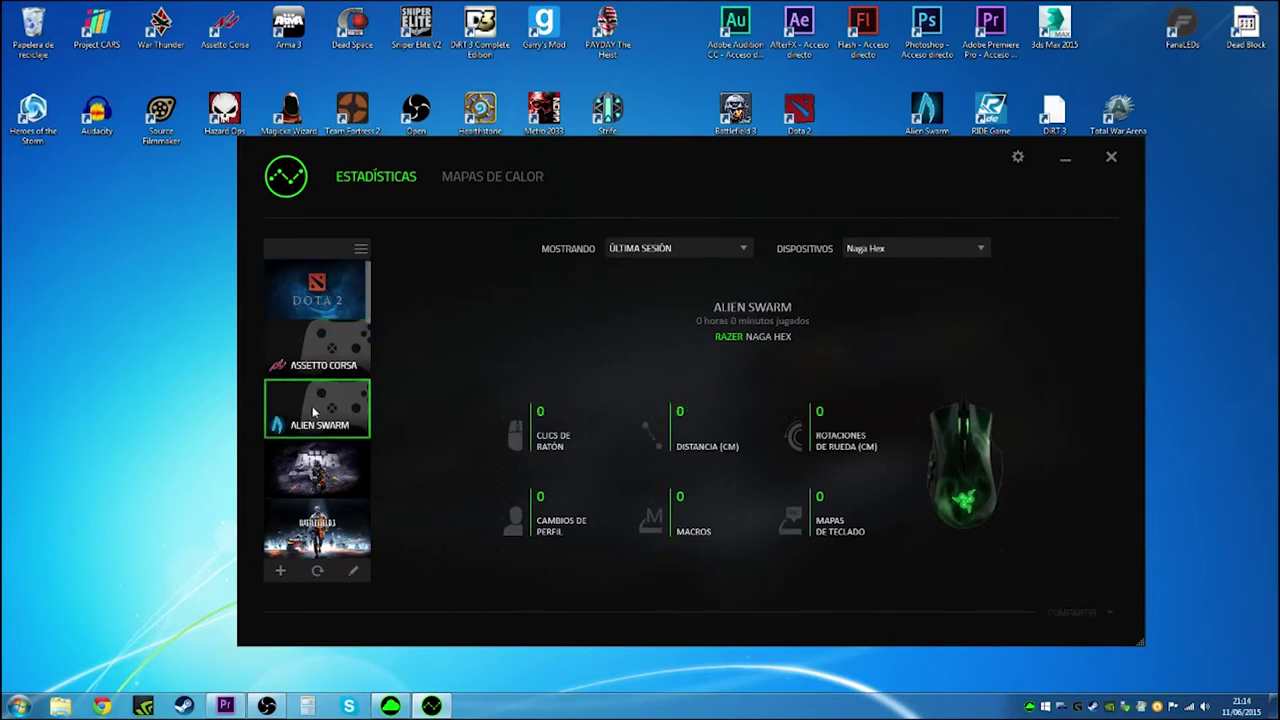
click(325, 510)
click(345, 348)
click(348, 305)
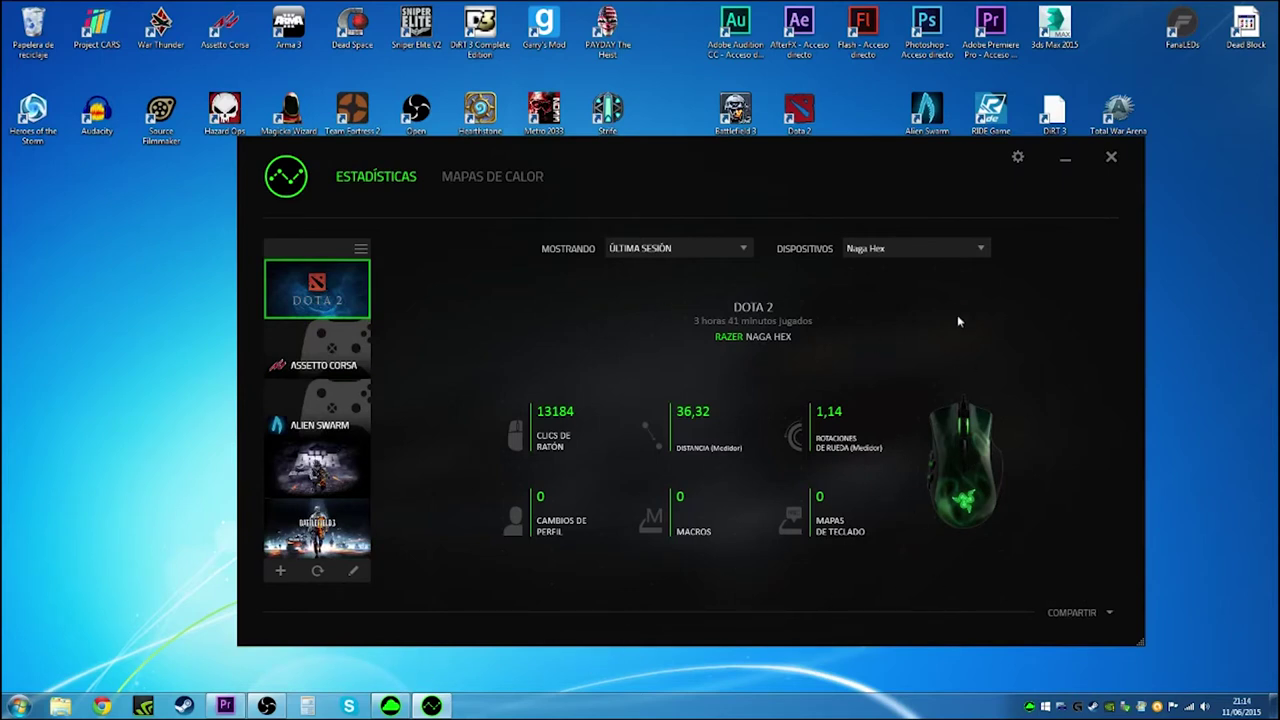
Step: Examine the Dota 2 mouse-click heat map, return to the statistics and close their window
click(505, 176)
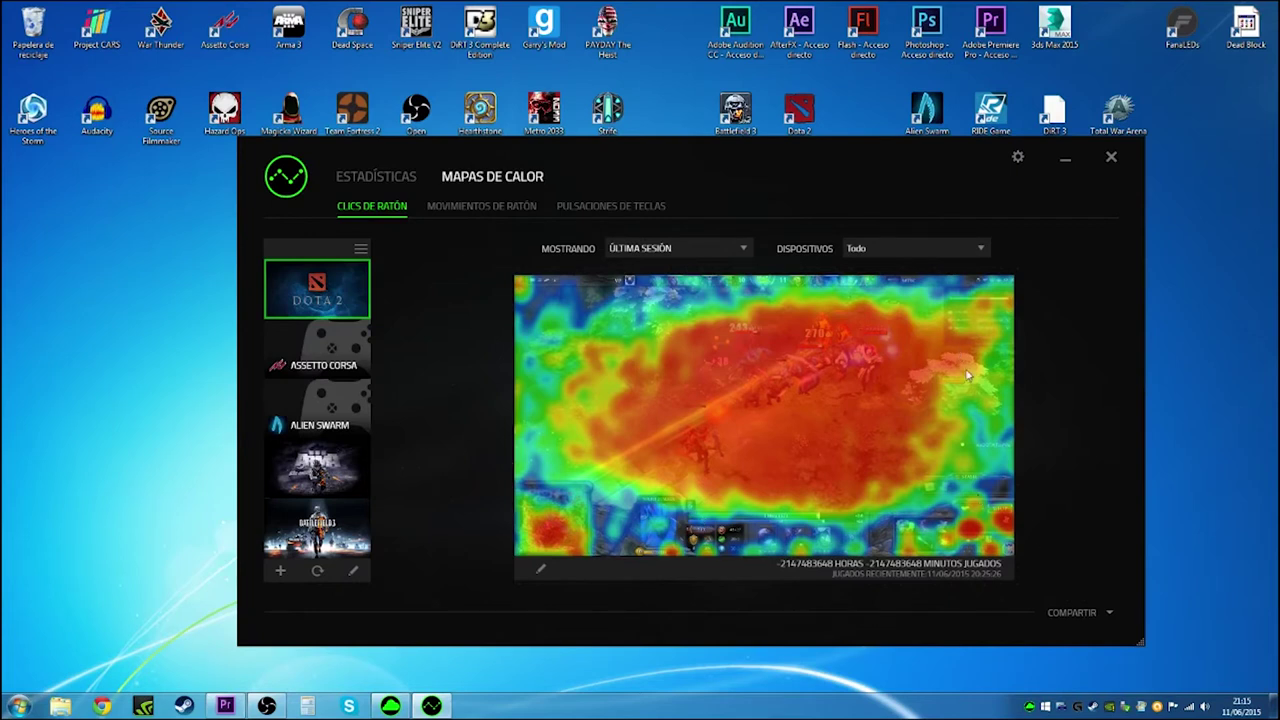
click(388, 179)
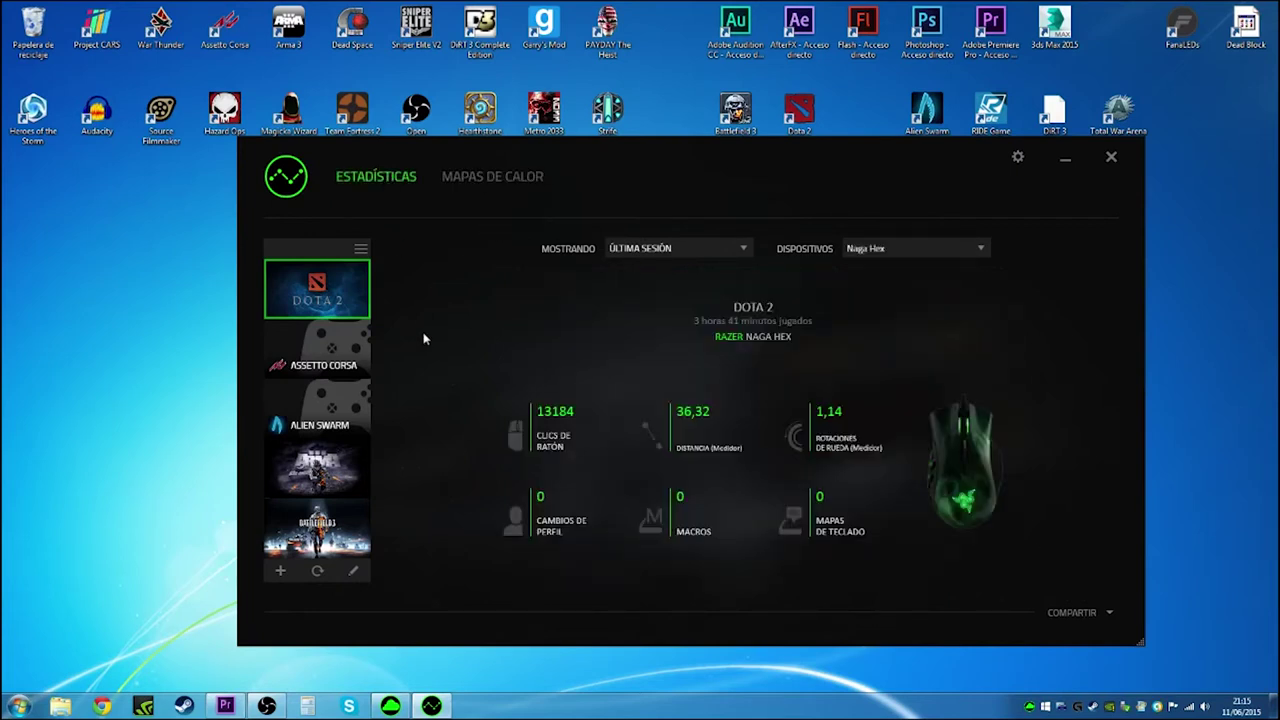
click(1111, 157)
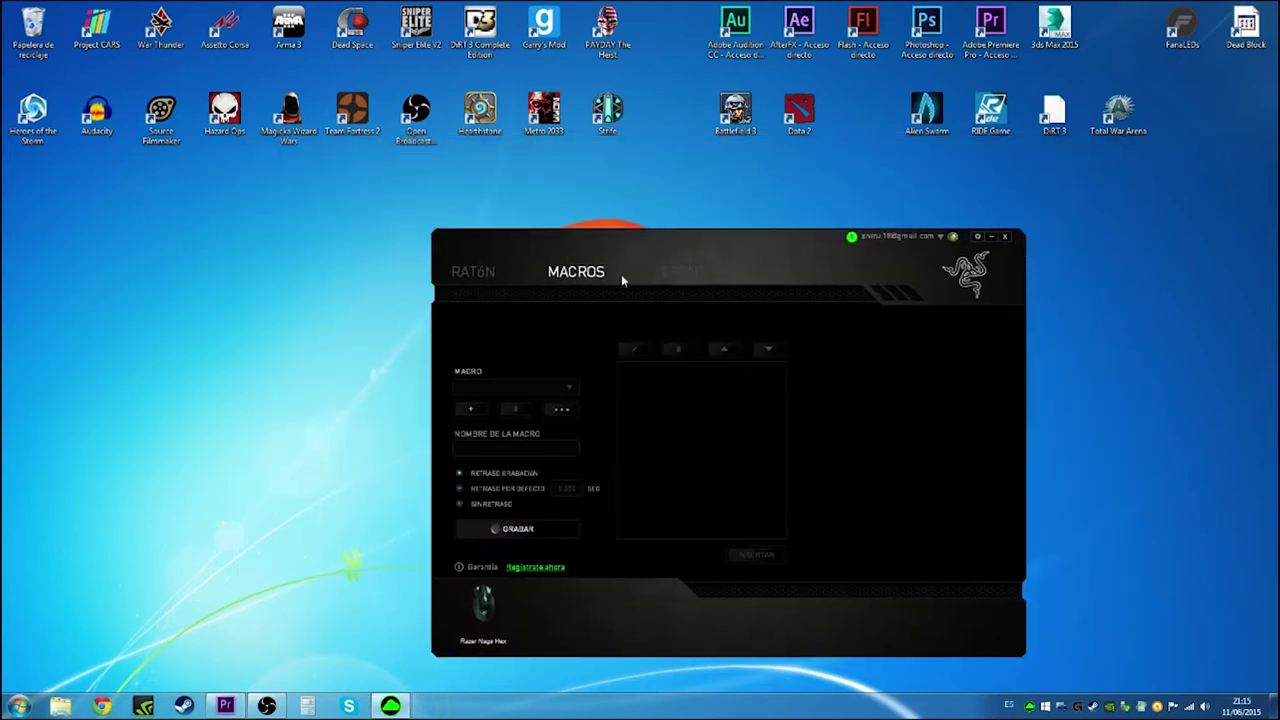
Step: Return to the mouse settings, reposition the window and display the scroll wheel and logo lighting options
click(491, 276)
drag(647, 265, 590, 202)
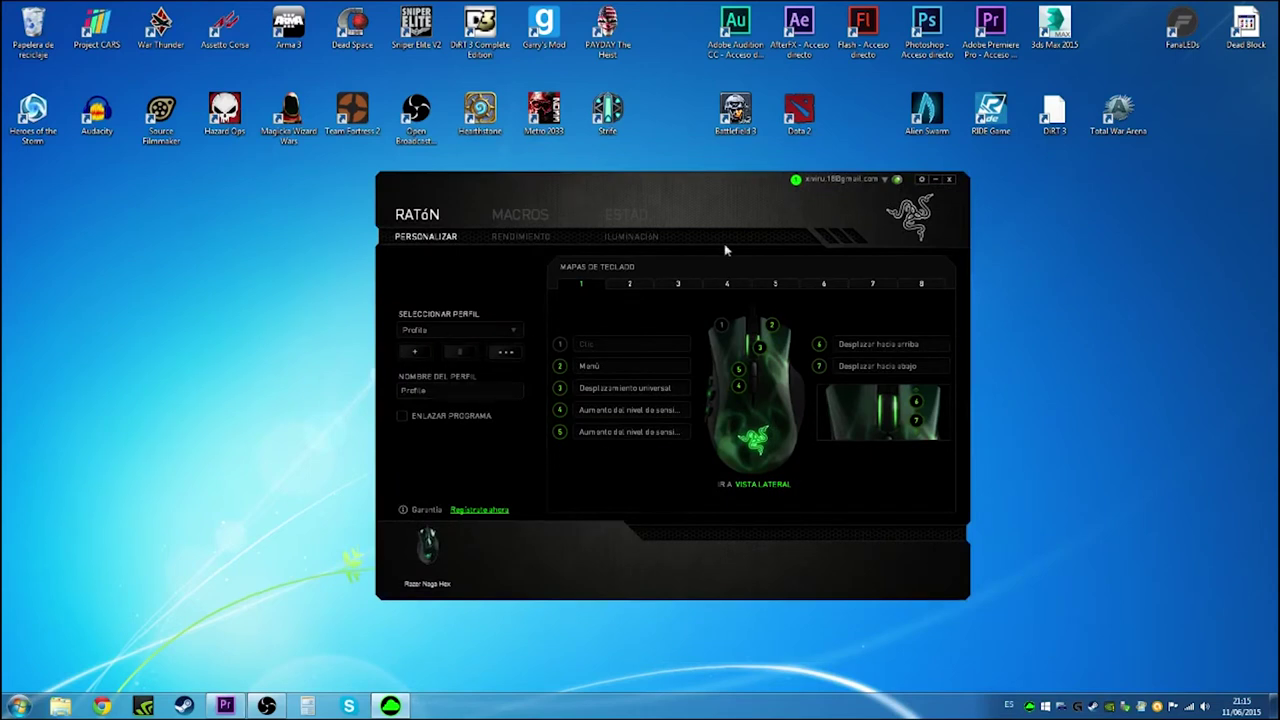
click(636, 238)
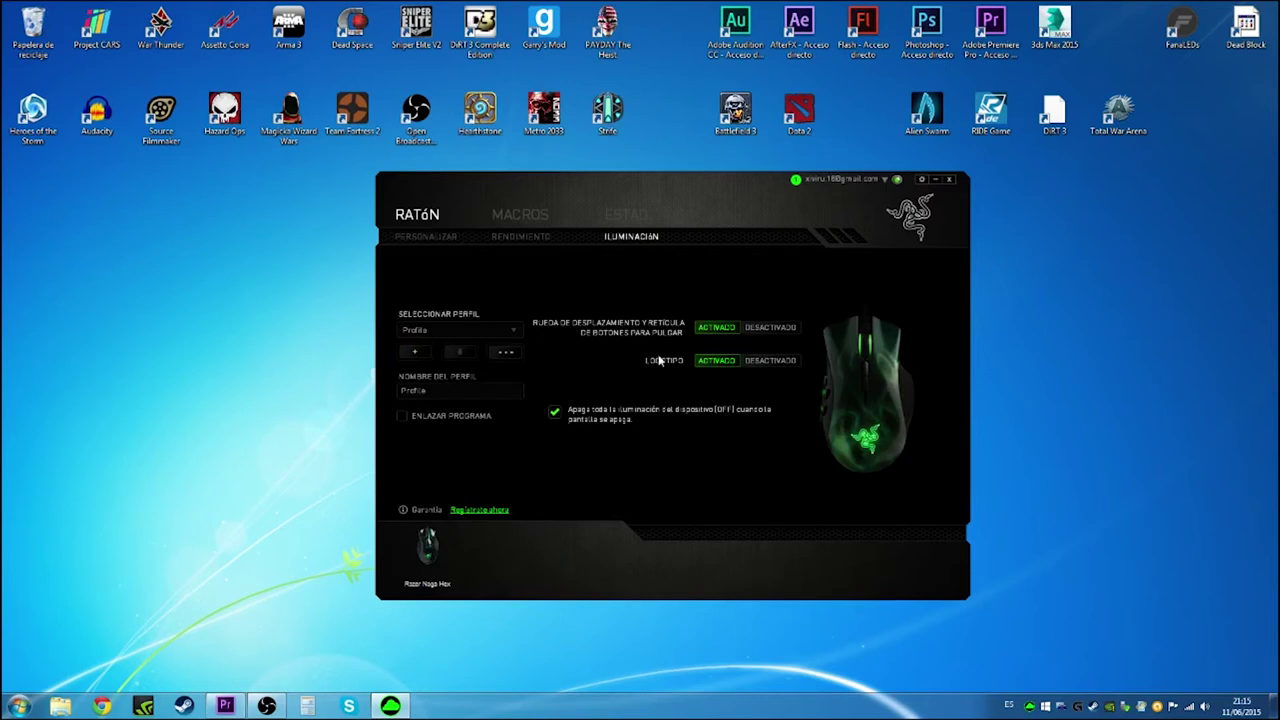
Step: Check for software updates in the program's configuration, accept the notification and close the configuration
click(922, 180)
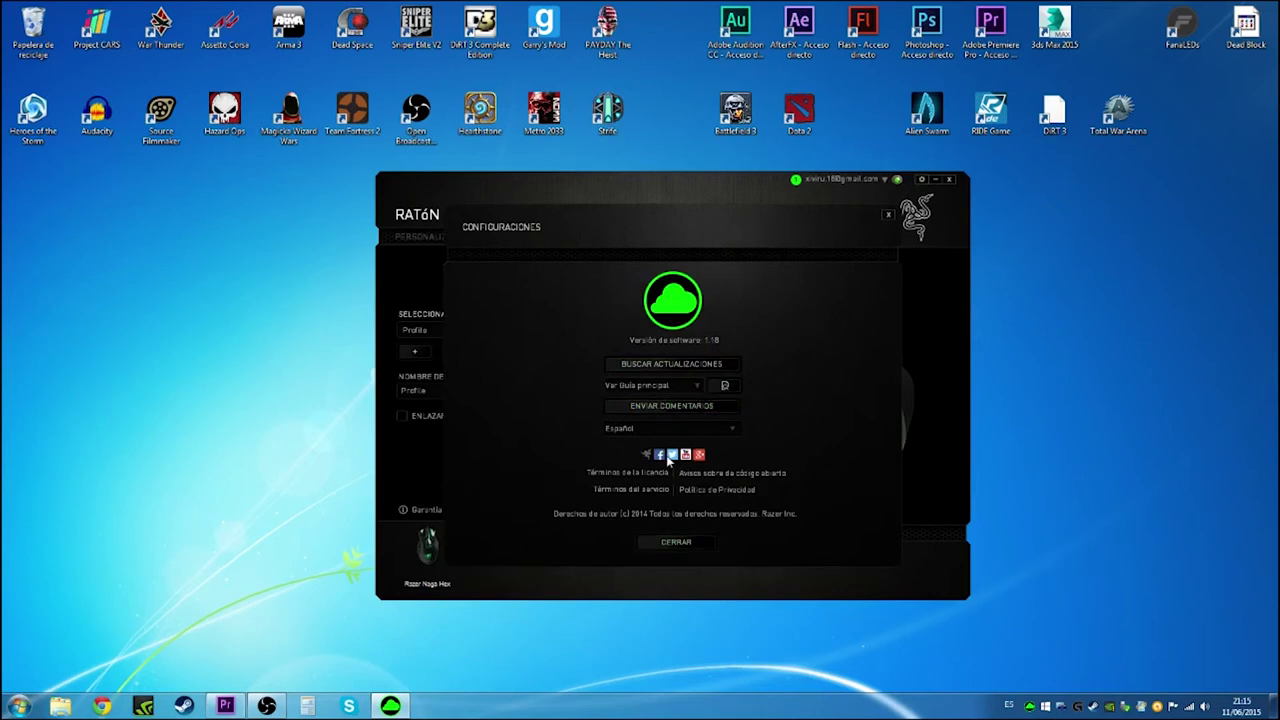
click(667, 386)
click(690, 363)
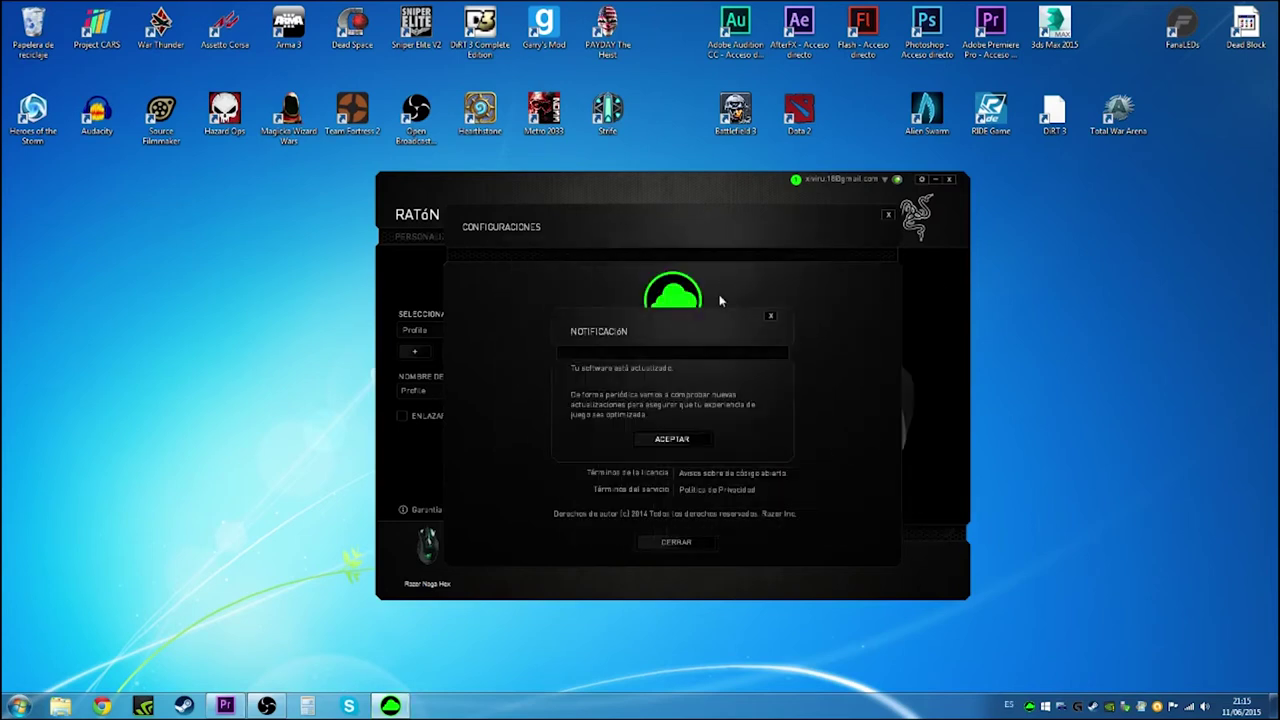
click(702, 442)
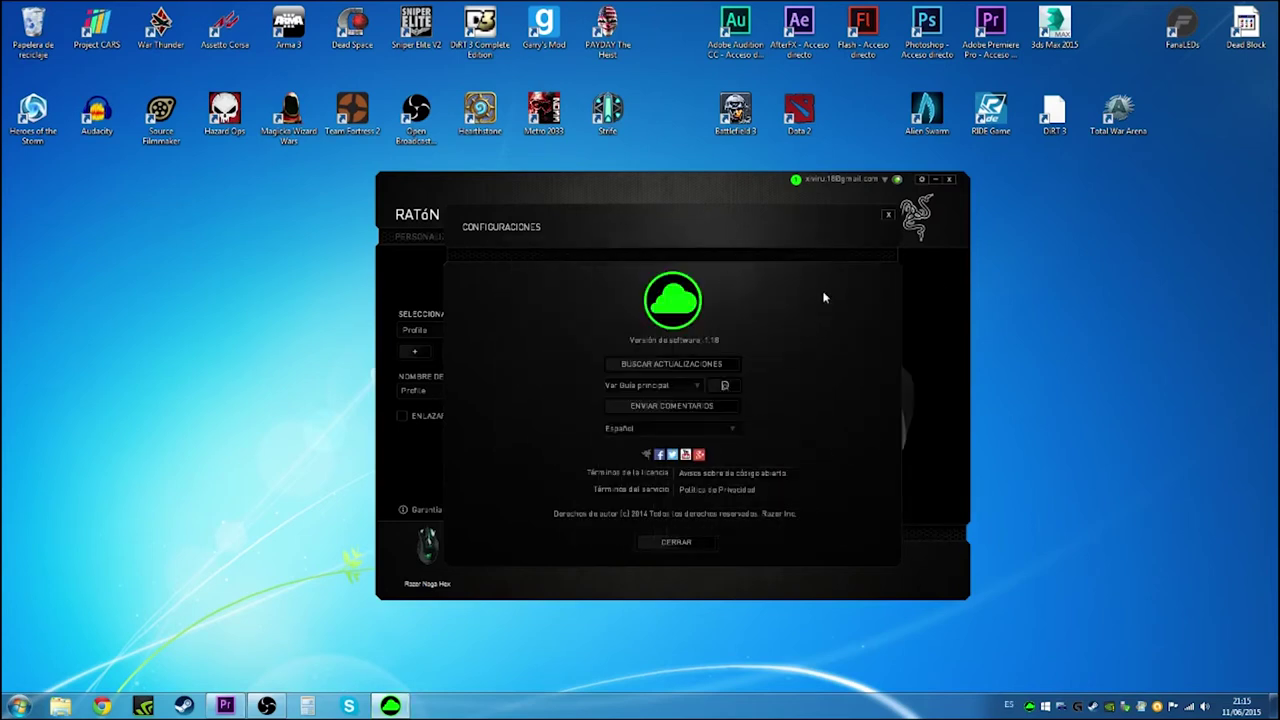
click(887, 215)
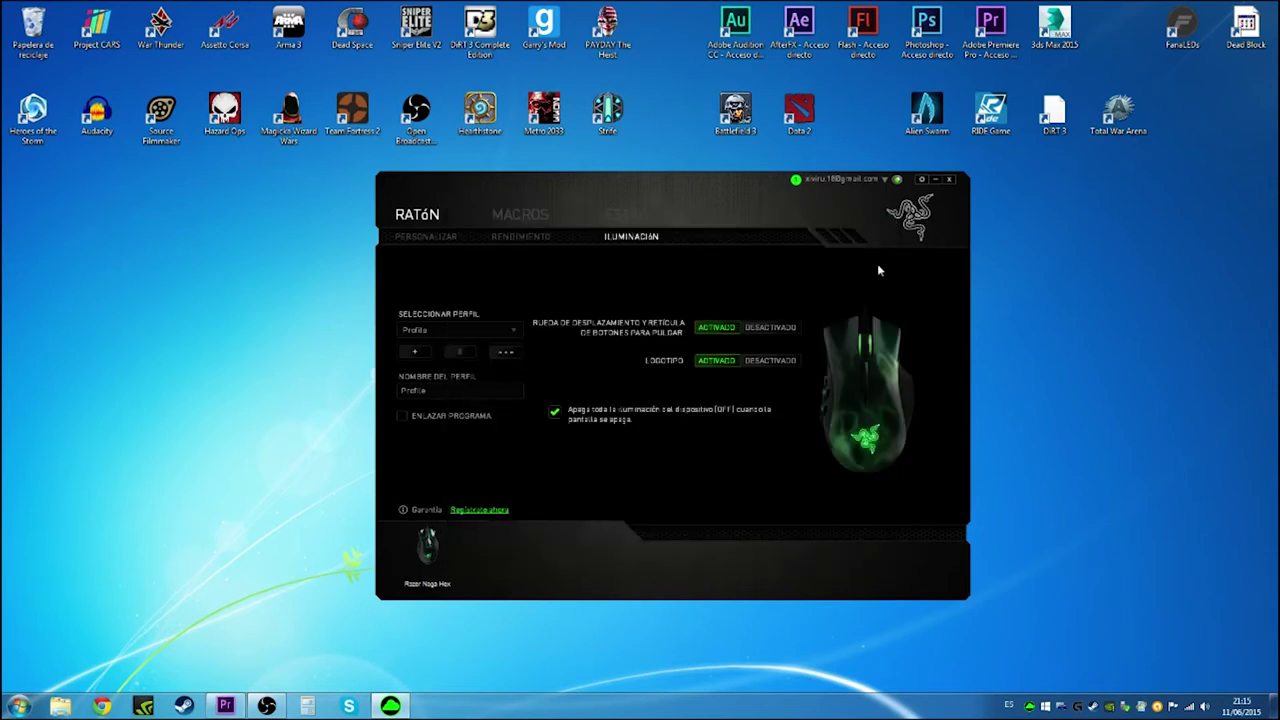
Step: Review the mouse's performance settings and the available polling rate options, leaving the rate as it is
click(519, 236)
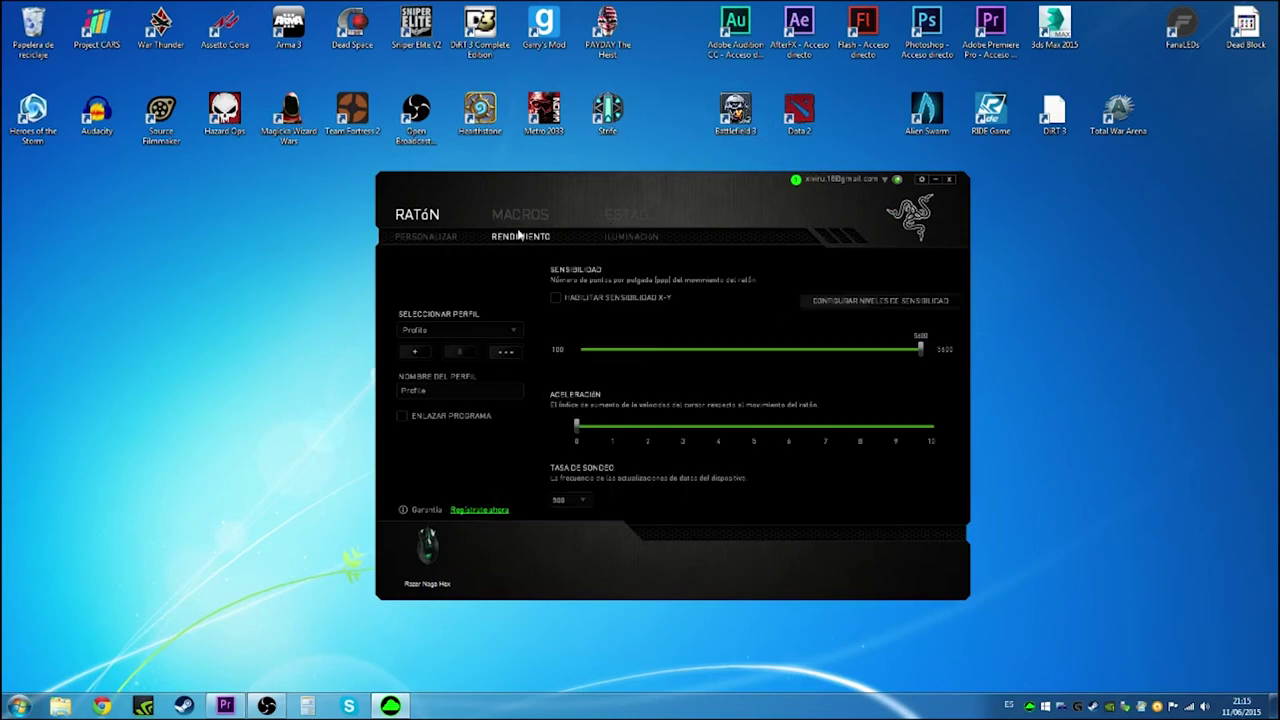
click(516, 215)
click(417, 214)
click(576, 500)
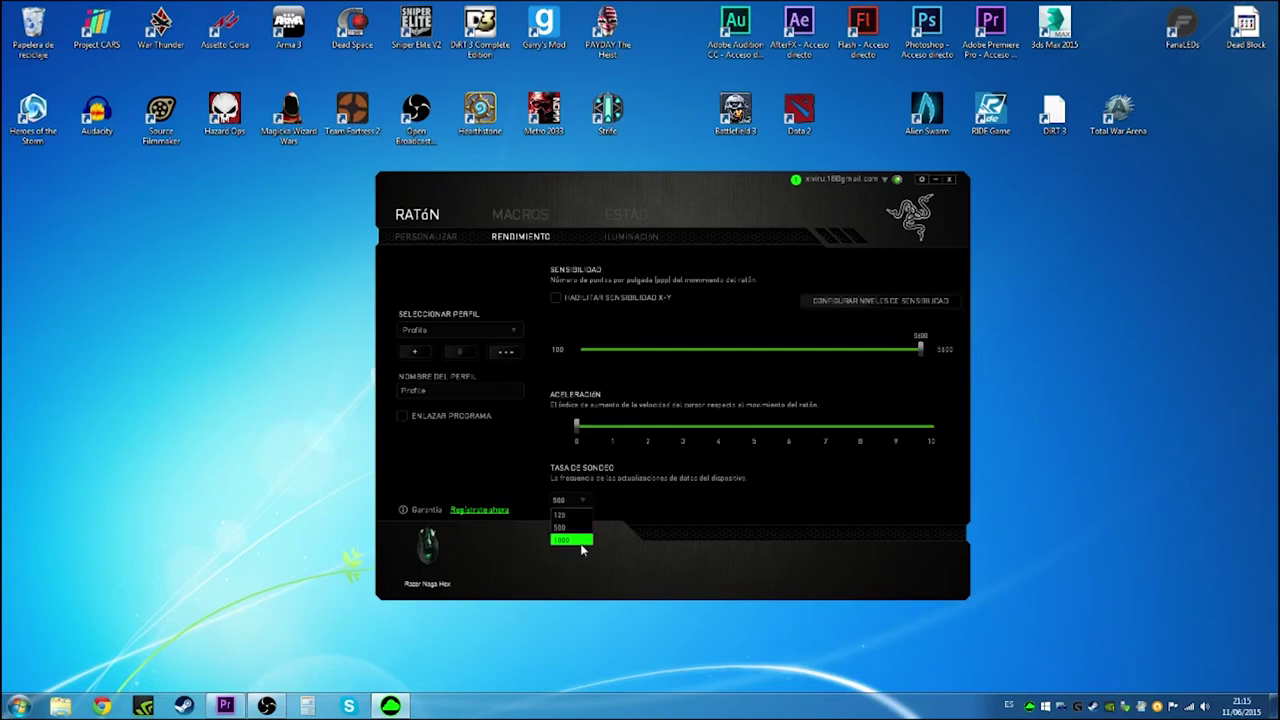
click(587, 501)
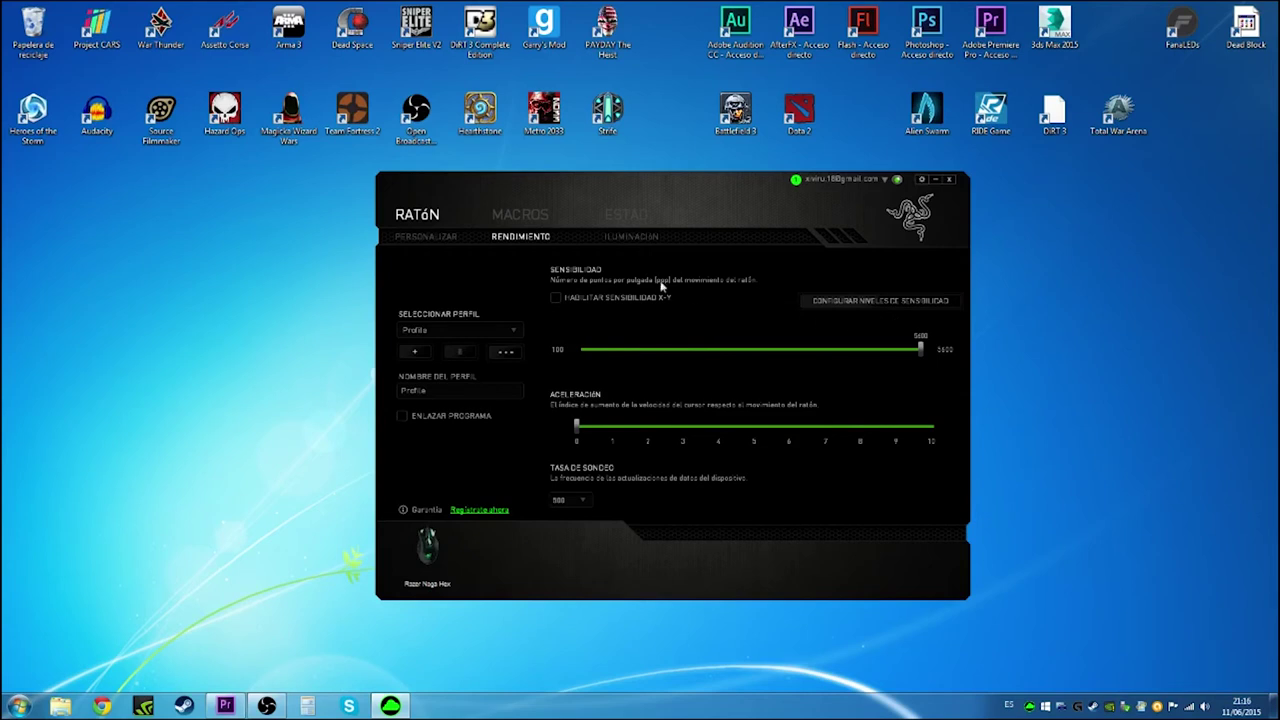
Step: Try to assign the multimedia function Desactivar volumen to button 4 of keymap 1, and cancel the assignment
click(425, 236)
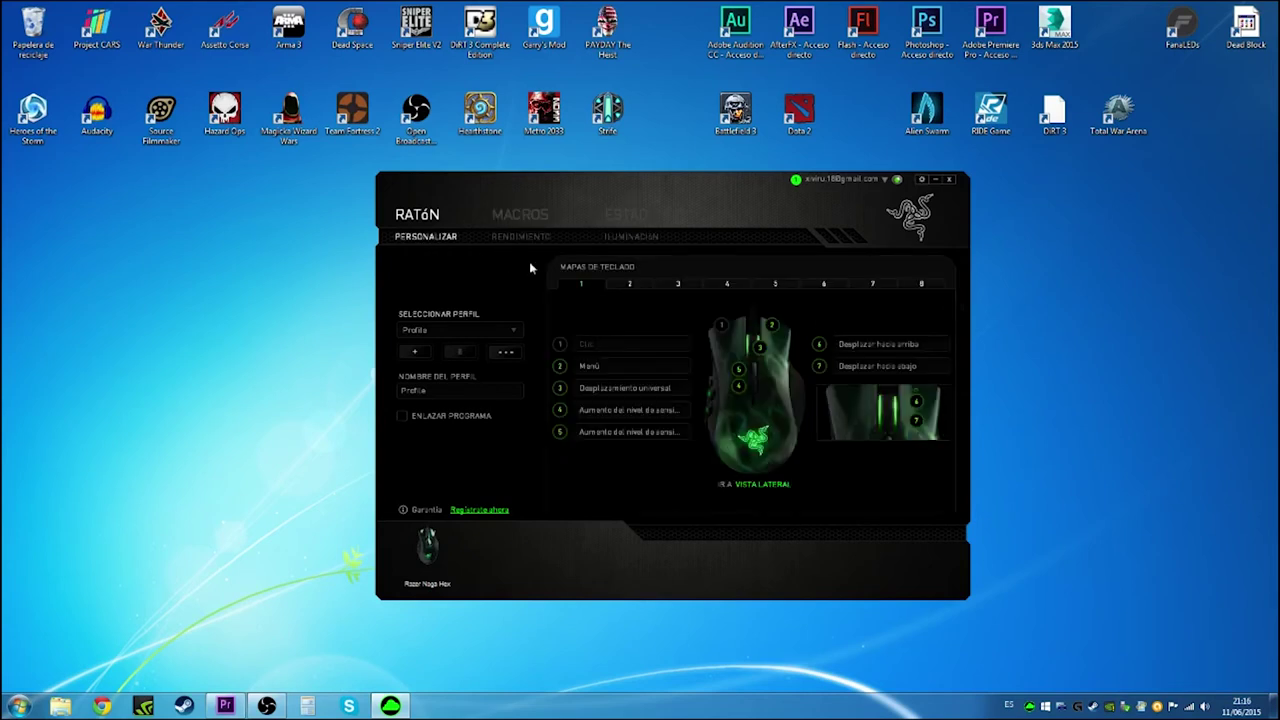
click(638, 410)
click(696, 278)
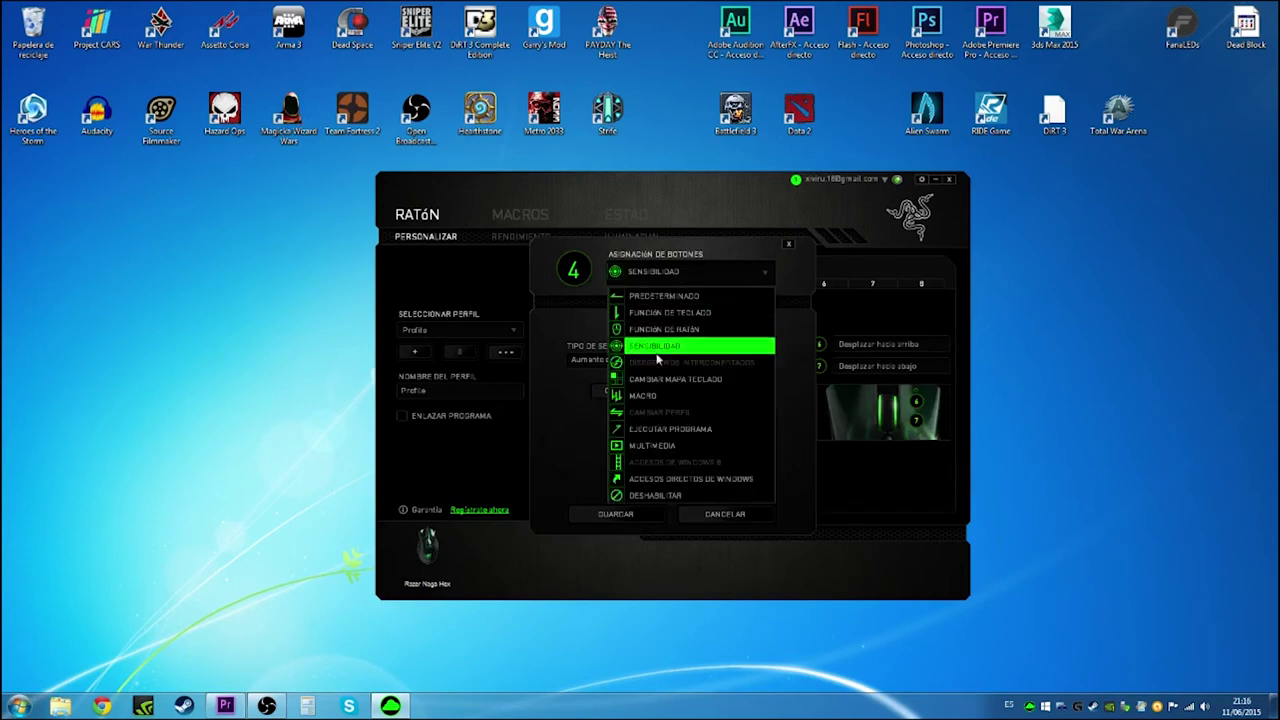
click(668, 348)
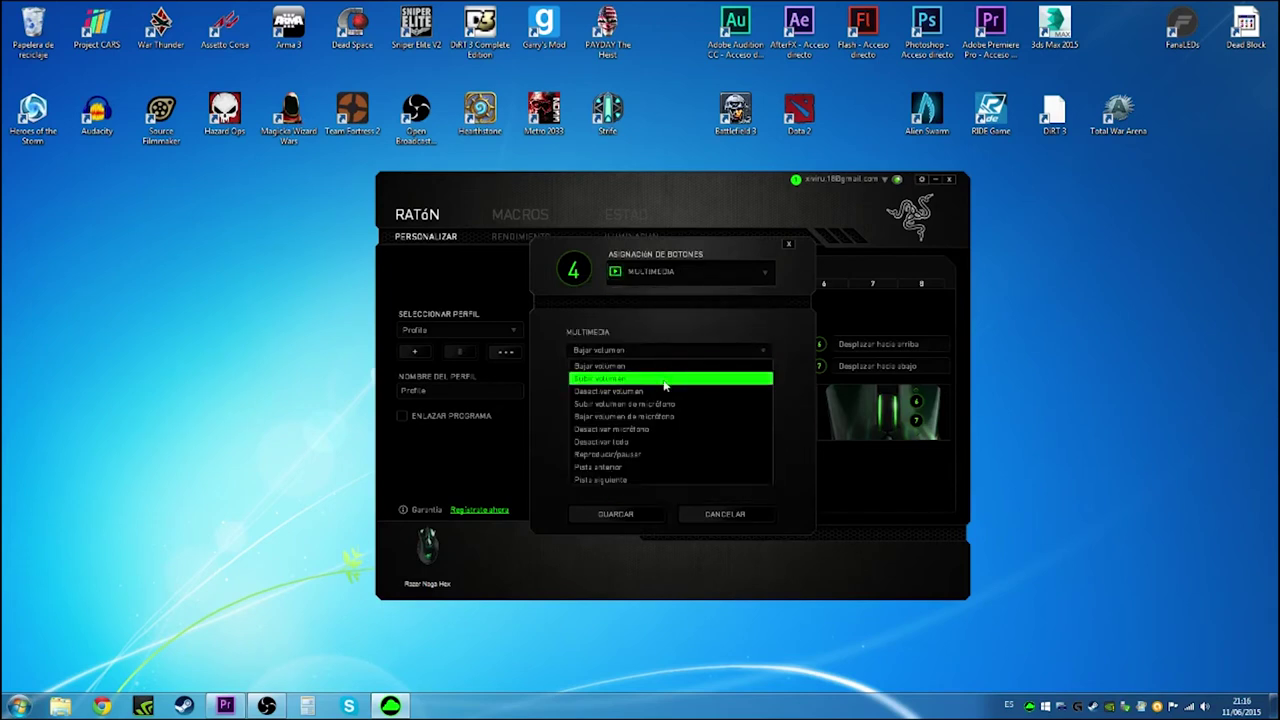
click(725, 382)
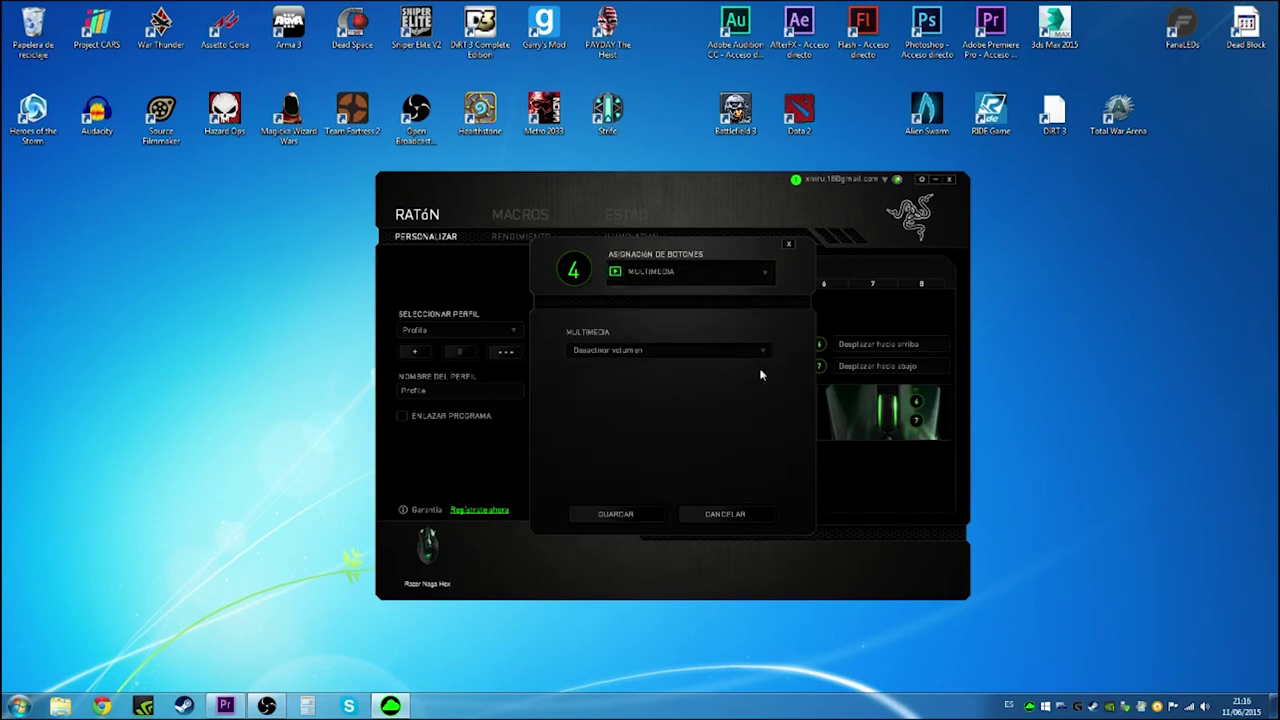
click(728, 513)
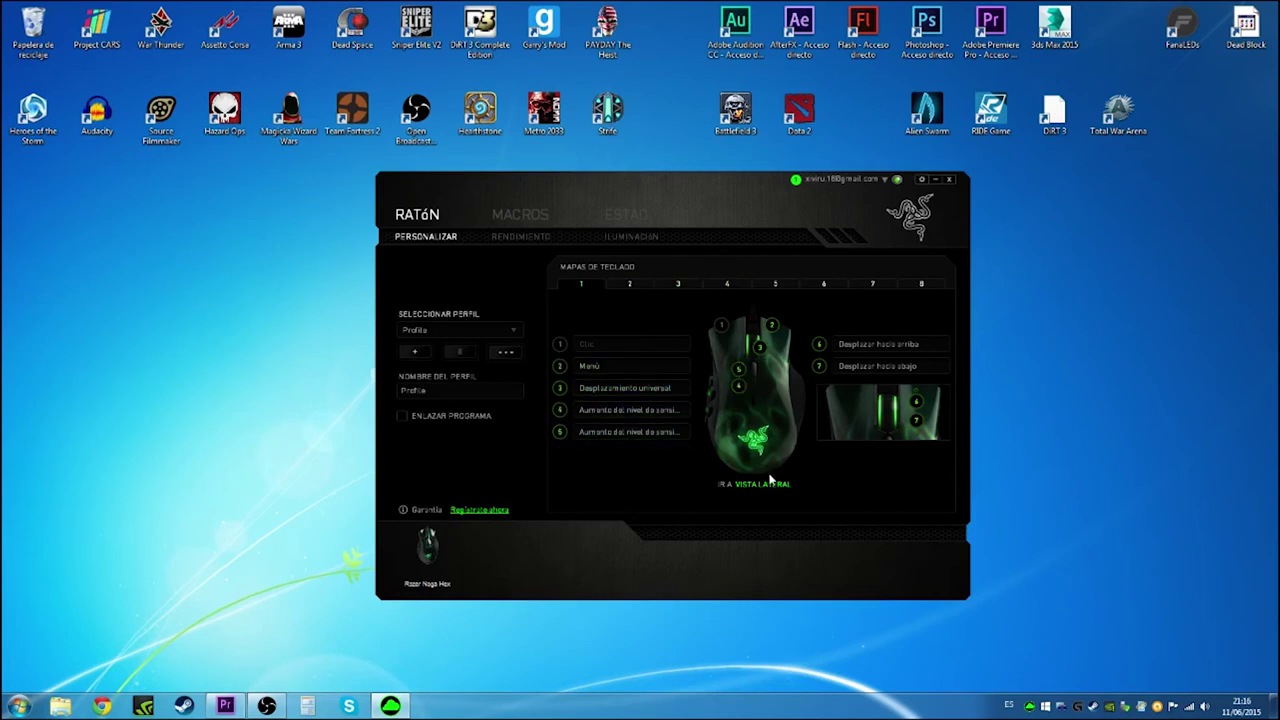
Step: Examine the button assignments of keymaps 2 and 6
click(631, 289)
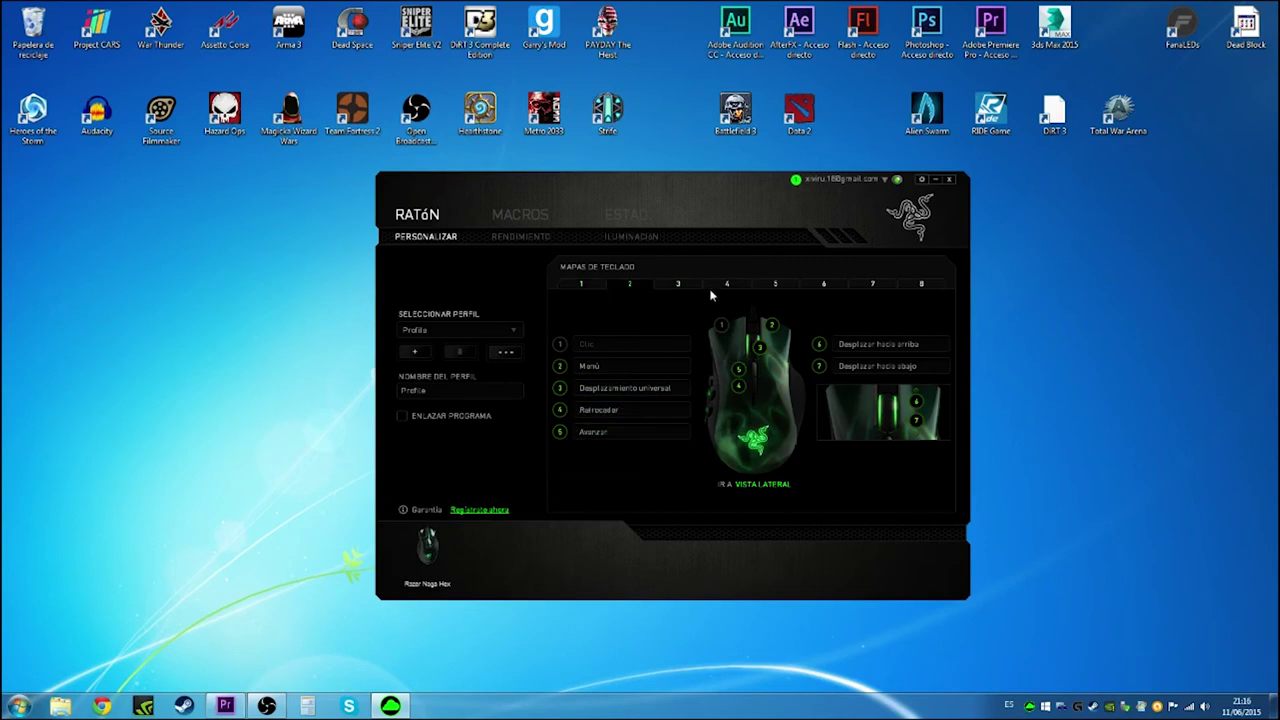
click(823, 285)
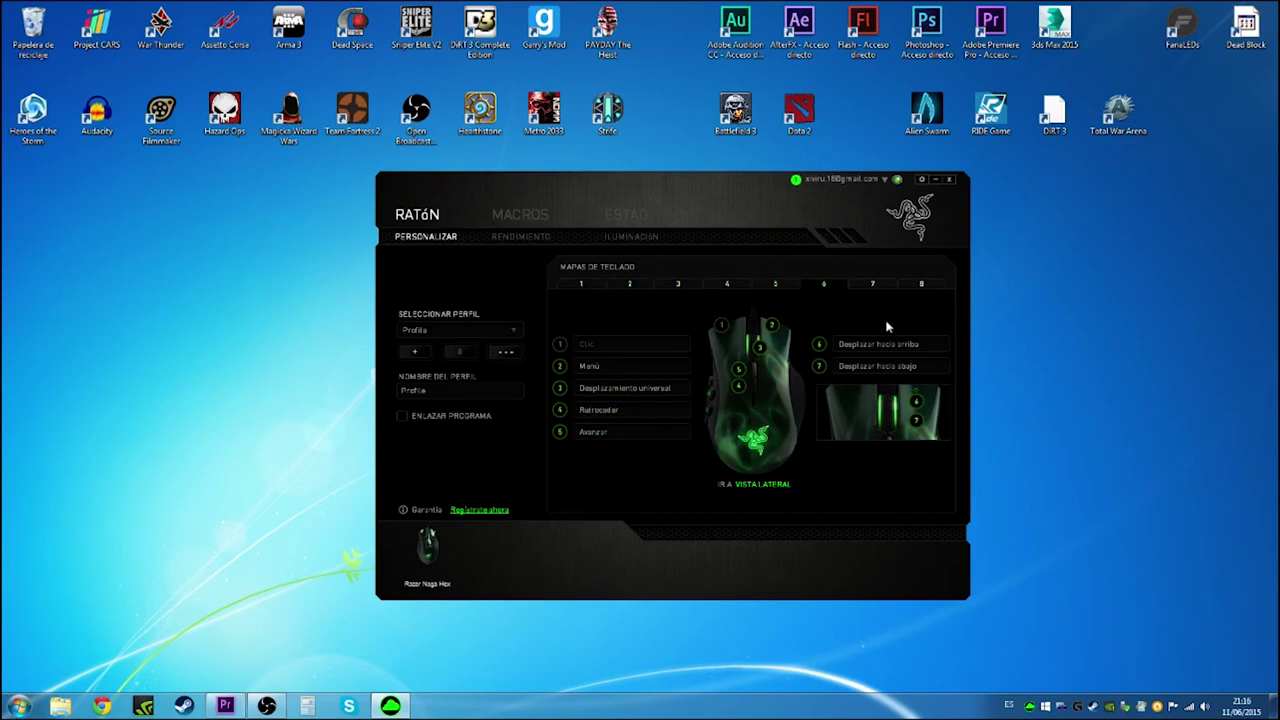